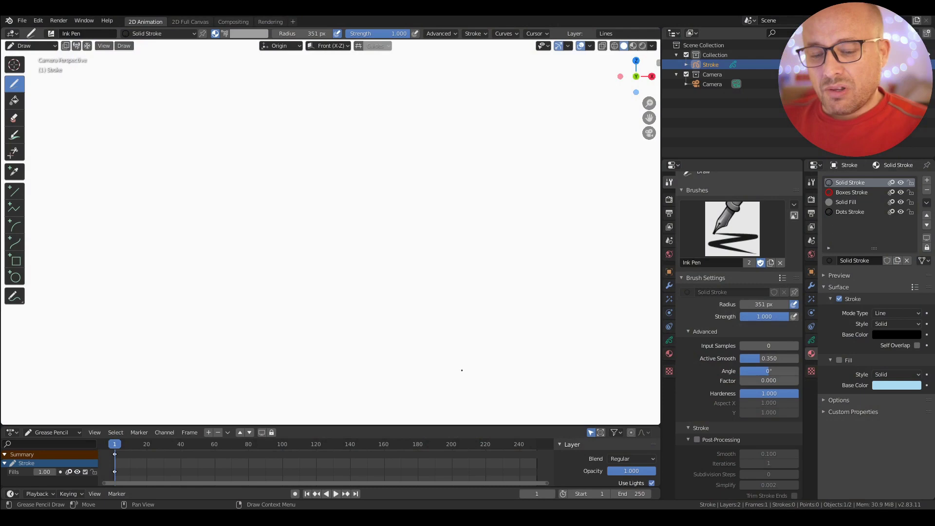
- Switch the drawing brush to Ink Pen
left_click(736, 227)
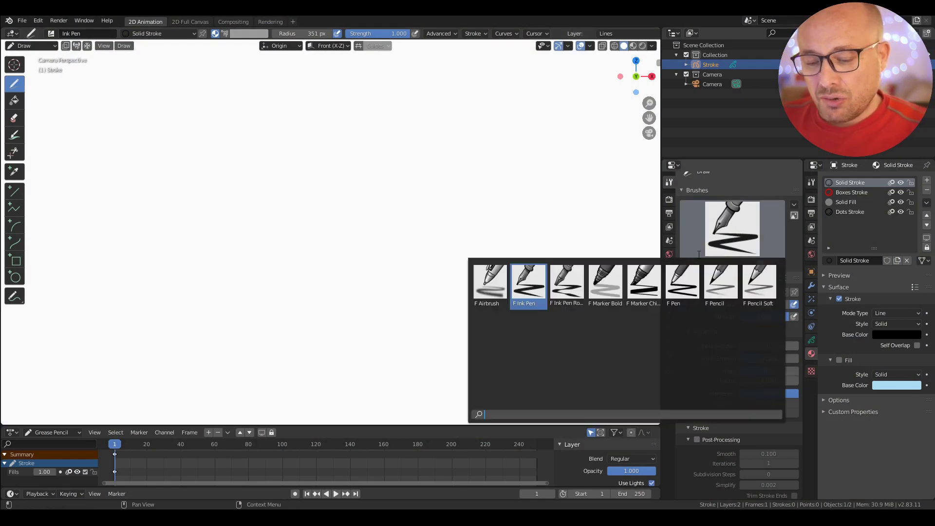
left_click(525, 287)
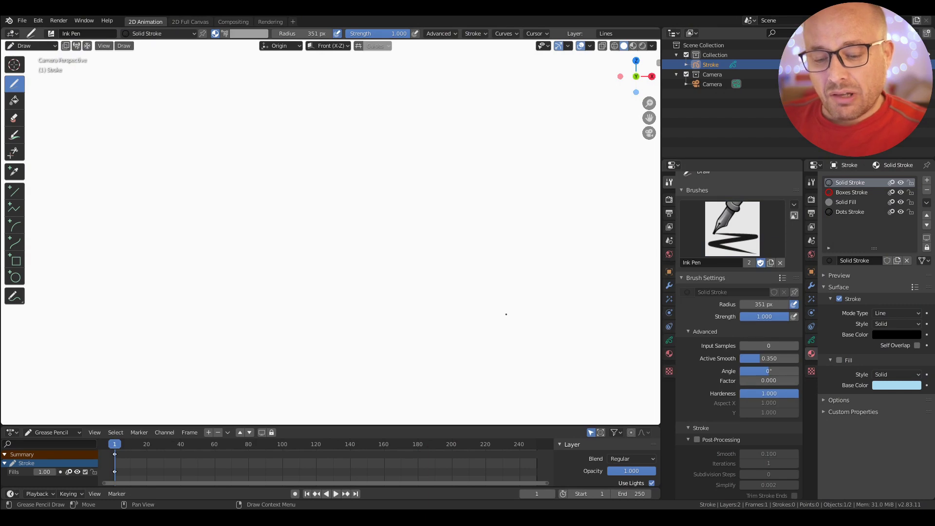
scroll(737, 292, "down", 5)
scroll(738, 292, "up", 6)
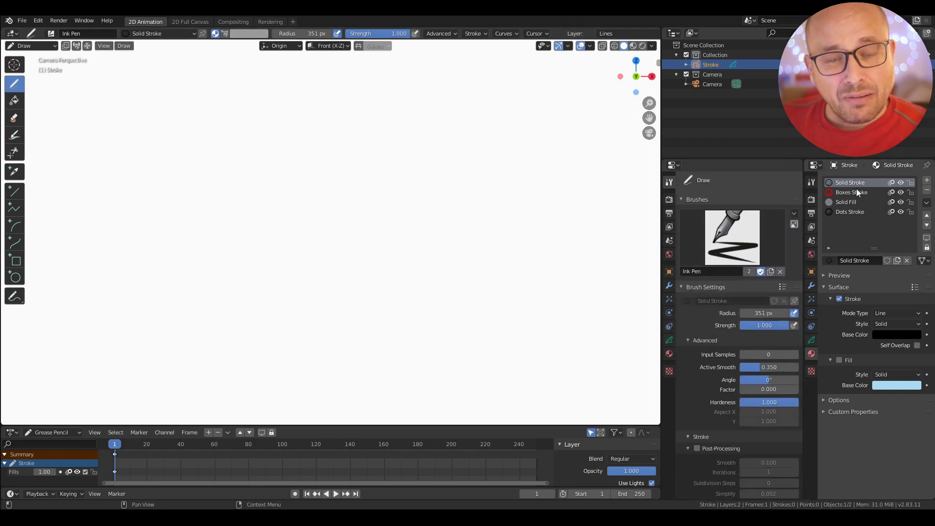
scroll(747, 416, "down", 2)
scroll(747, 417, "down", 14)
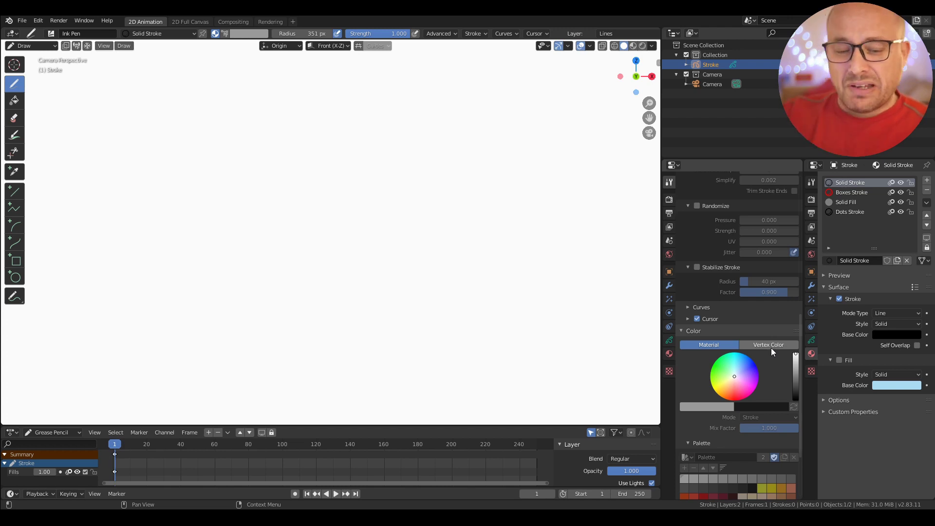
scroll(770, 348, "up", 15)
scroll(788, 192, "up", 2)
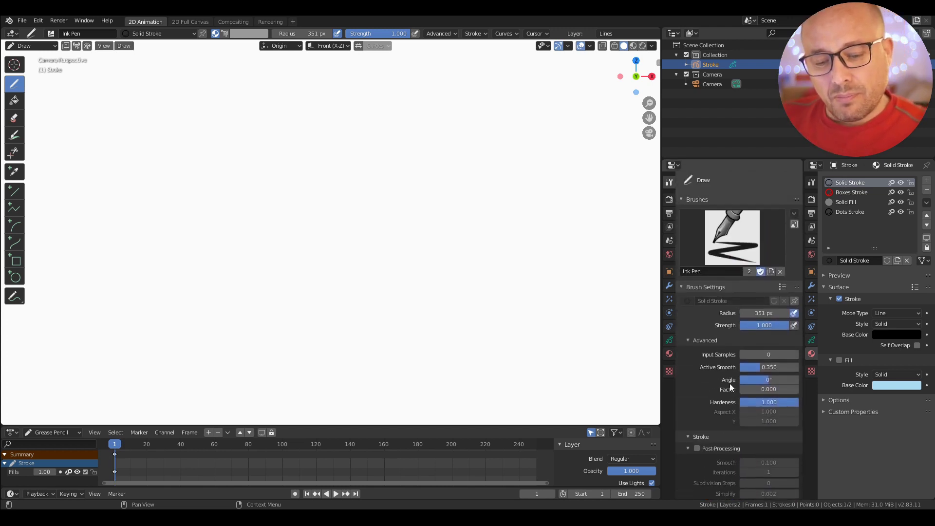
- Draw a zigzag stroke and change the Solid Stroke base colour to bright green (H 0.287)
mouse_move(333, 136)
left_mouse_down()
mouse_move(307, 185)
mouse_move(431, 227)
mouse_move(488, 325)
left_mouse_up()
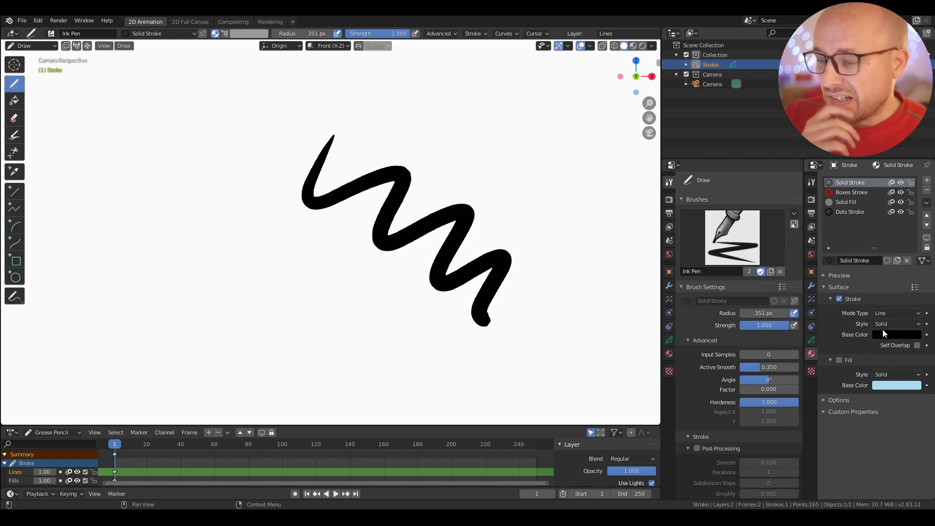
left_click(901, 335)
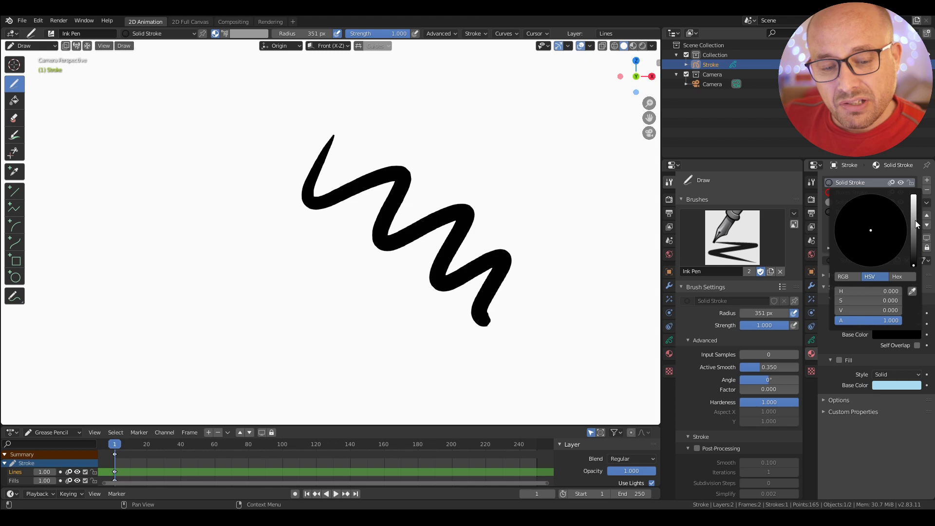
mouse_move(915, 224)
left_mouse_down()
mouse_move(913, 207)
mouse_move(853, 213)
mouse_move(829, 242)
mouse_move(832, 223)
left_mouse_up()
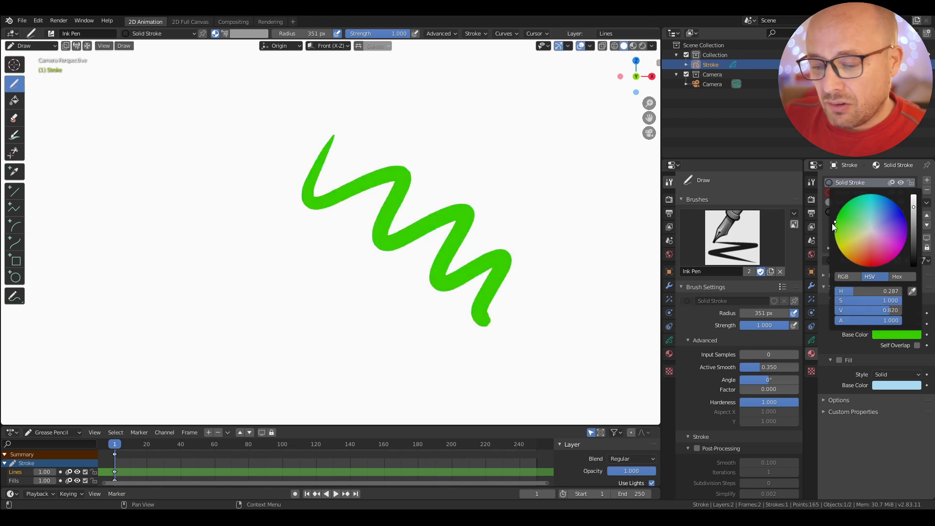
- Draw a green circle right of the zigzag, leaving Solid Stroke with Fill off and outlines on
left_click(839, 361)
mouse_move(563, 126)
left_mouse_down()
mouse_move(550, 214)
mouse_move(523, 144)
left_mouse_up()
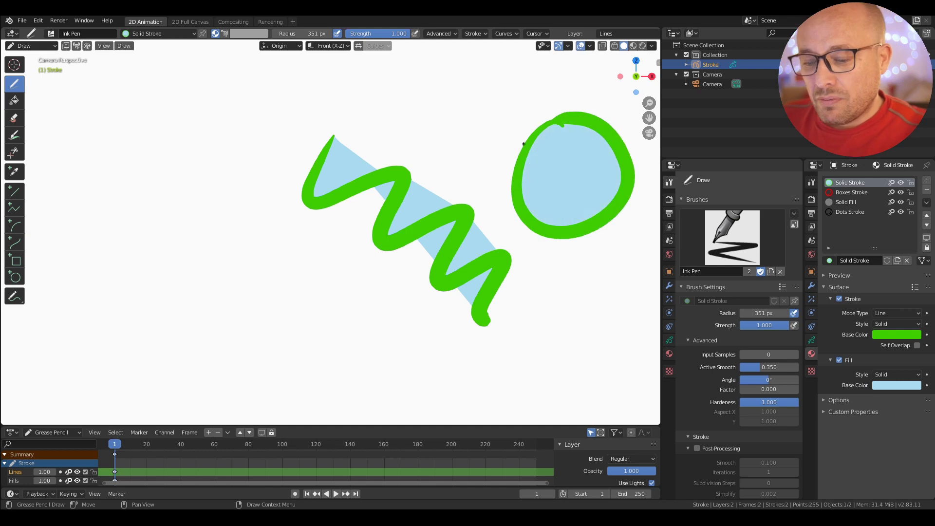
left_click(840, 299)
left_click(839, 299)
left_click(839, 360)
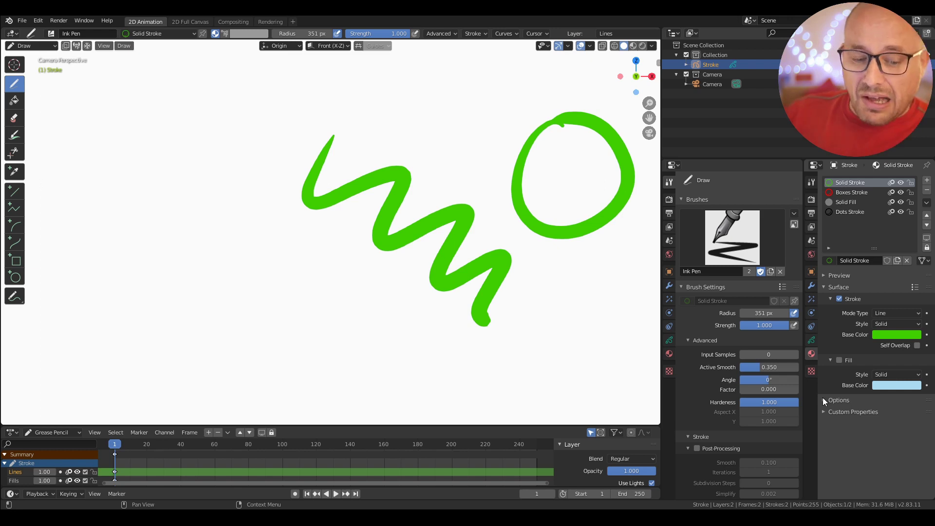
middle_click_drag(823, 397, 889, 334, "ctrl")
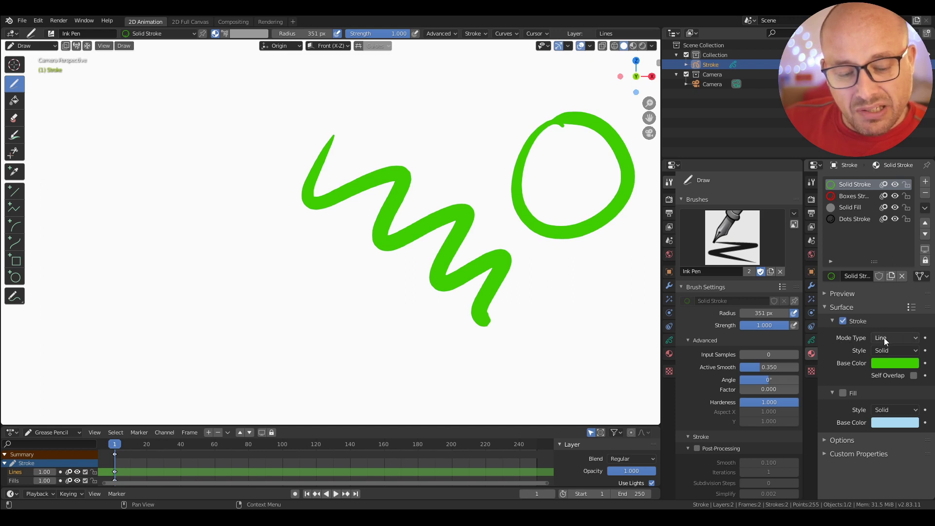
- Set the Solid Stroke mode type to Dots and draw a dotted arc on the left
left_click(896, 337)
left_click(876, 365)
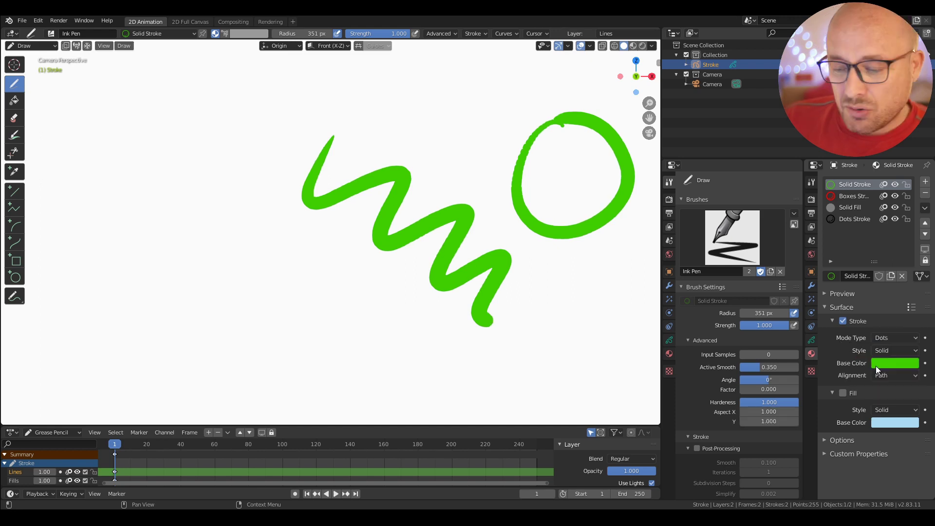
mouse_move(259, 74)
left_mouse_down()
mouse_move(196, 144)
mouse_move(304, 366)
left_mouse_up()
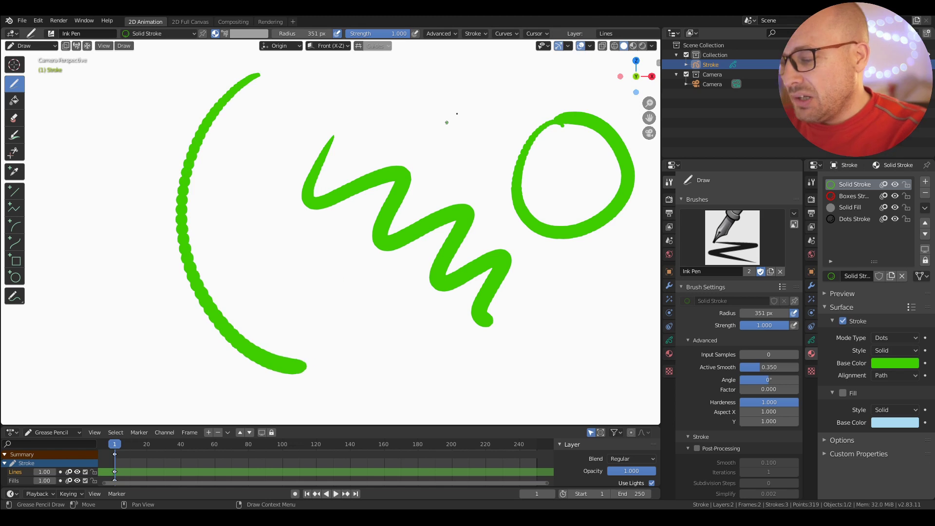
- Add four more long dotted curving strokes across the canvas, one through the circle
mouse_move(406, 70)
left_mouse_down()
mouse_move(267, 239)
mouse_move(341, 373)
left_mouse_up()
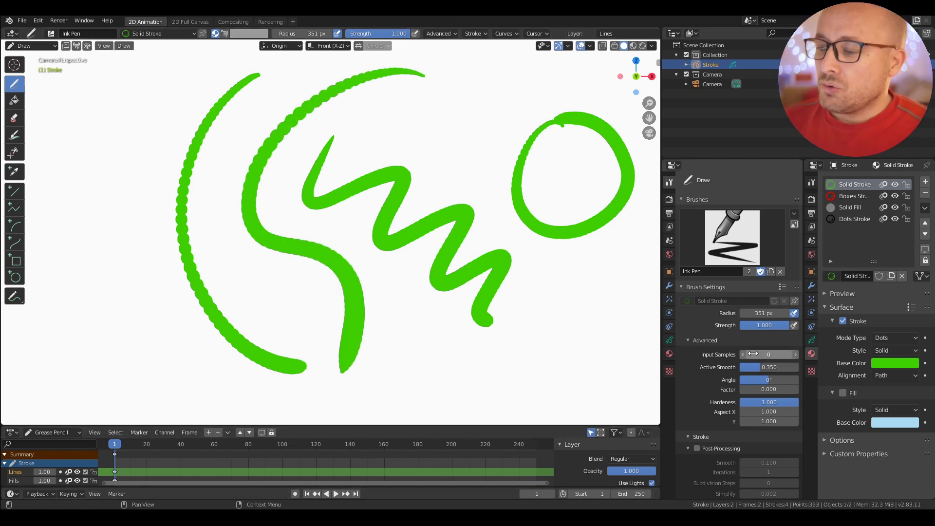
left_click_drag(160, 83, 248, 387)
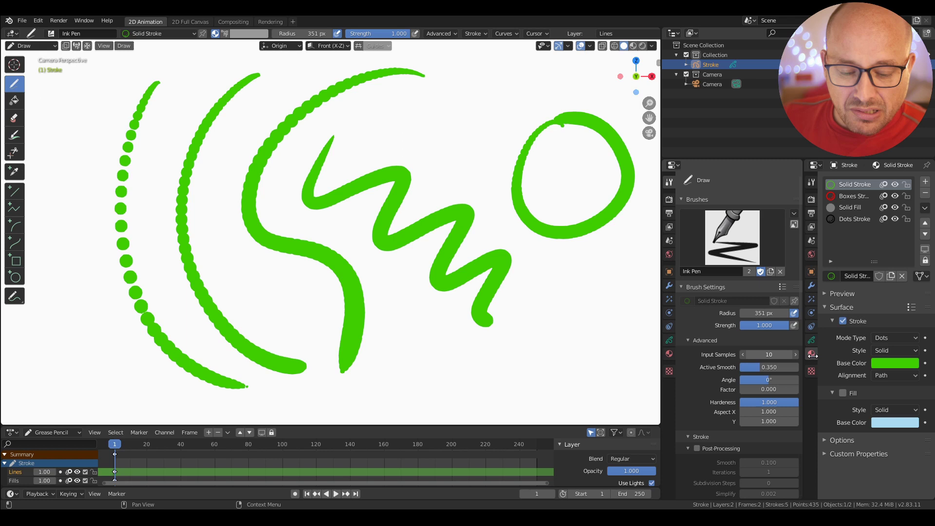
left_click_drag(467, 74, 446, 372)
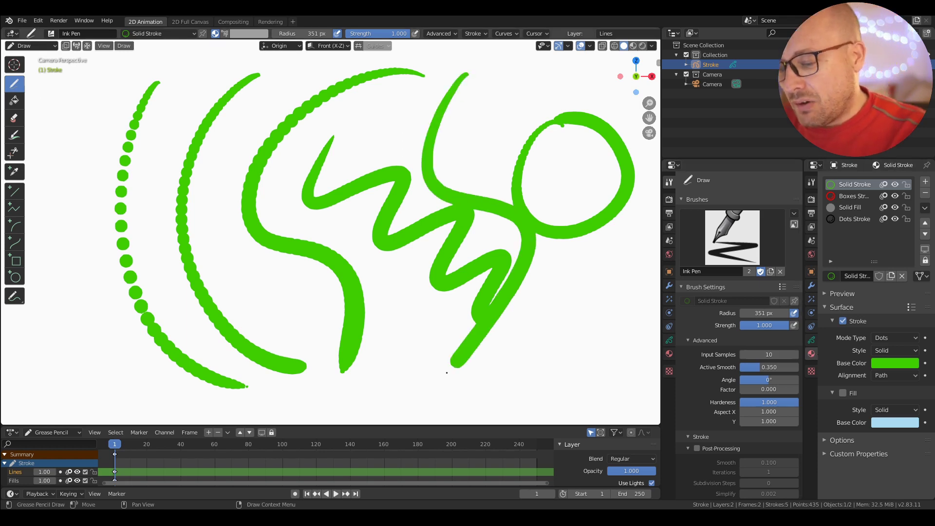
mouse_move(105, 85)
left_mouse_down()
mouse_move(121, 240)
mouse_move(234, 350)
mouse_move(364, 361)
mouse_move(379, 379)
left_mouse_up()
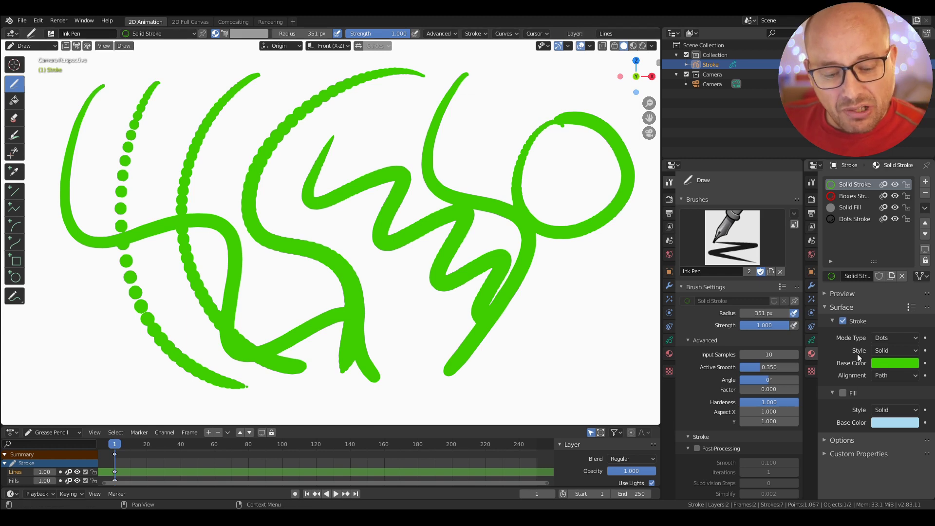
- Give Solid Stroke a Texture style with spray01.png at Blend 1.000, viewed in Material Preview
left_click(893, 350)
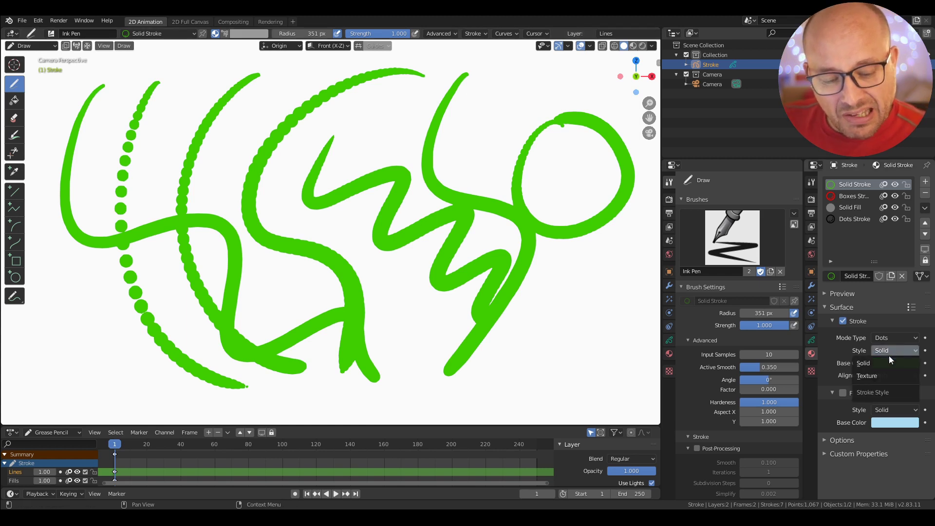
left_click(871, 375)
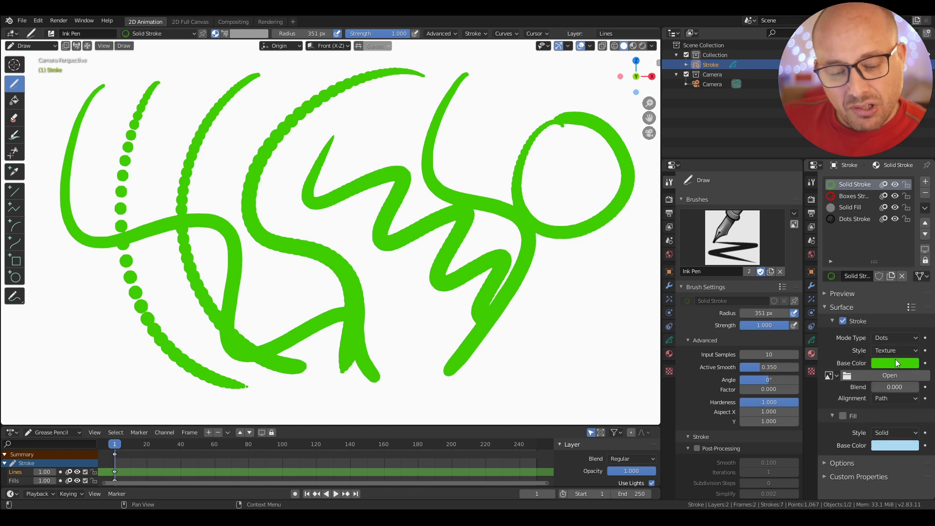
left_click(889, 376)
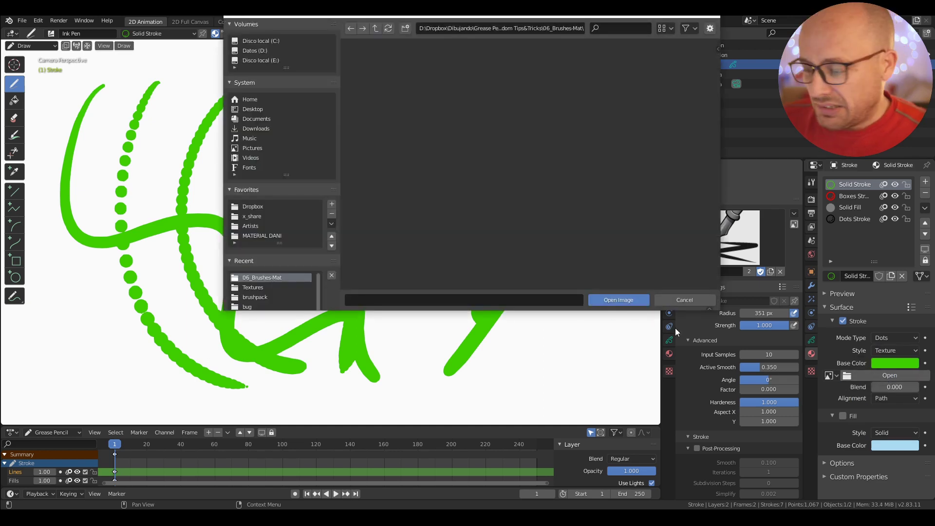
left_click(264, 287)
scroll(536, 171, "down", 5)
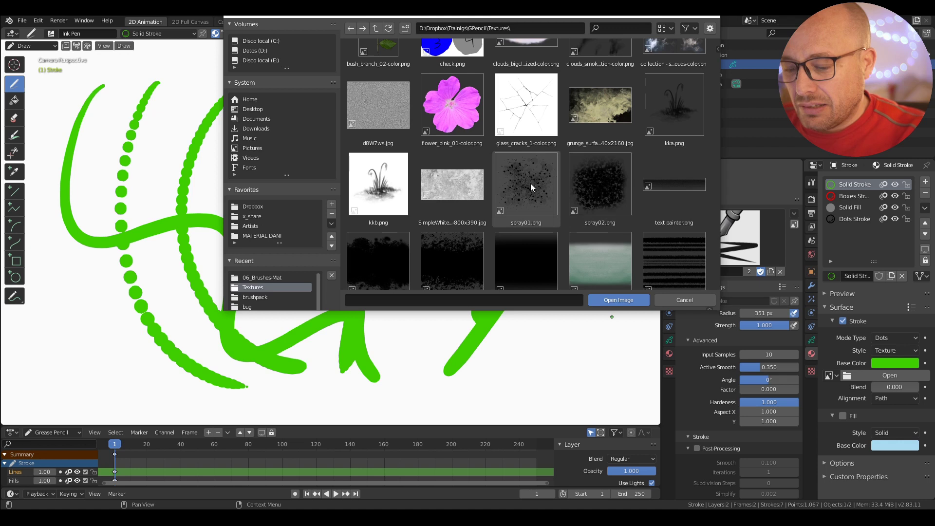
left_click(527, 182)
double_click(528, 181)
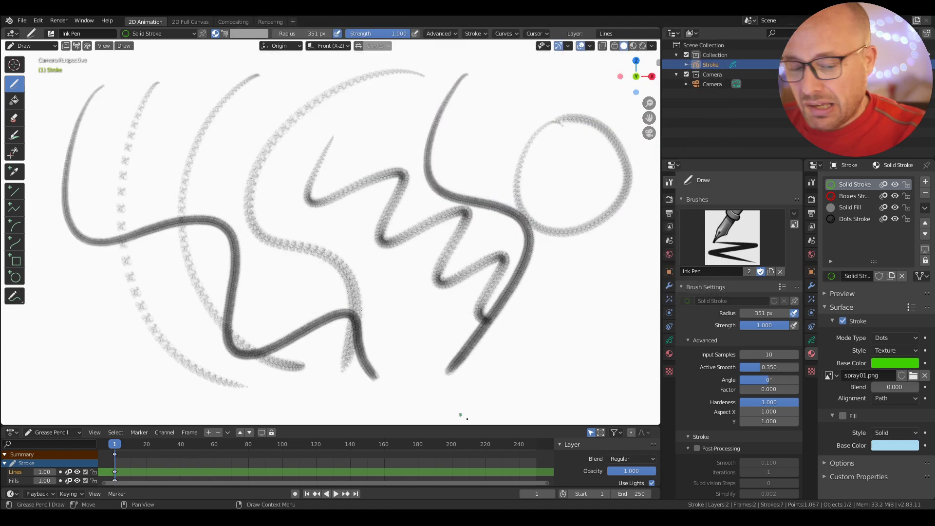
left_click_drag(879, 388, 930, 389)
left_click(633, 45)
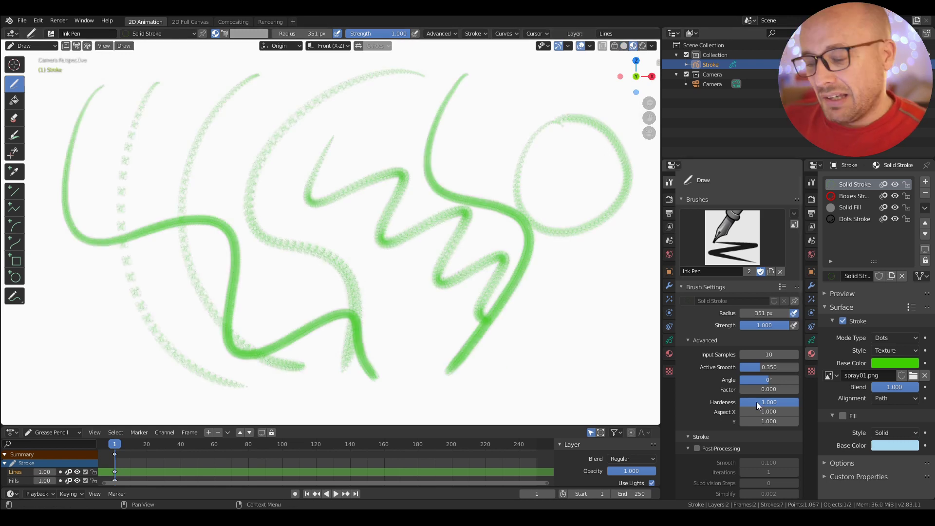
- Turn on stroke Randomize in the brush settings
scroll(782, 428, "down", 7)
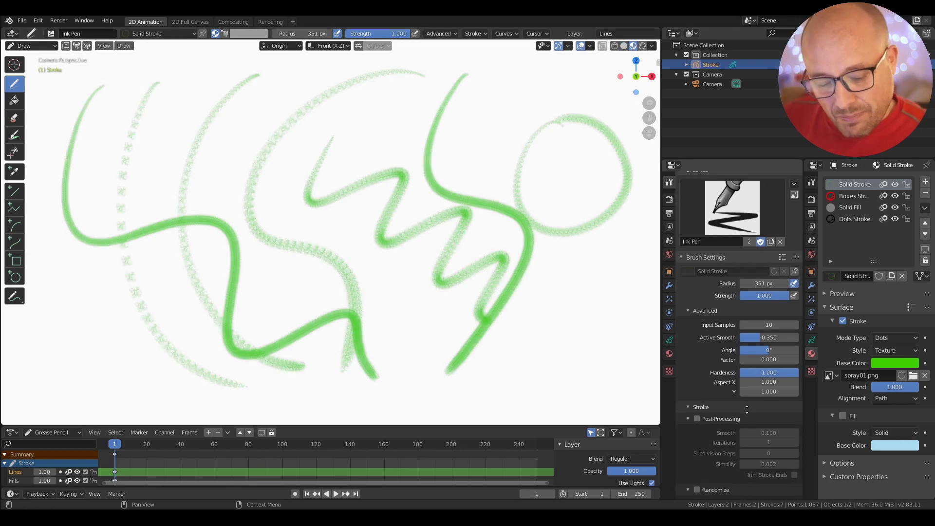
left_click(697, 356)
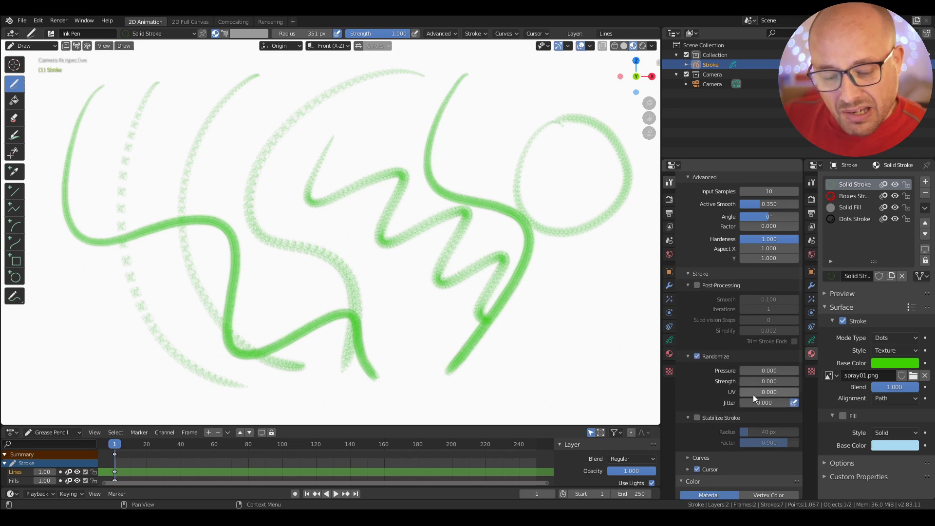
scroll(473, 127, "up", 3)
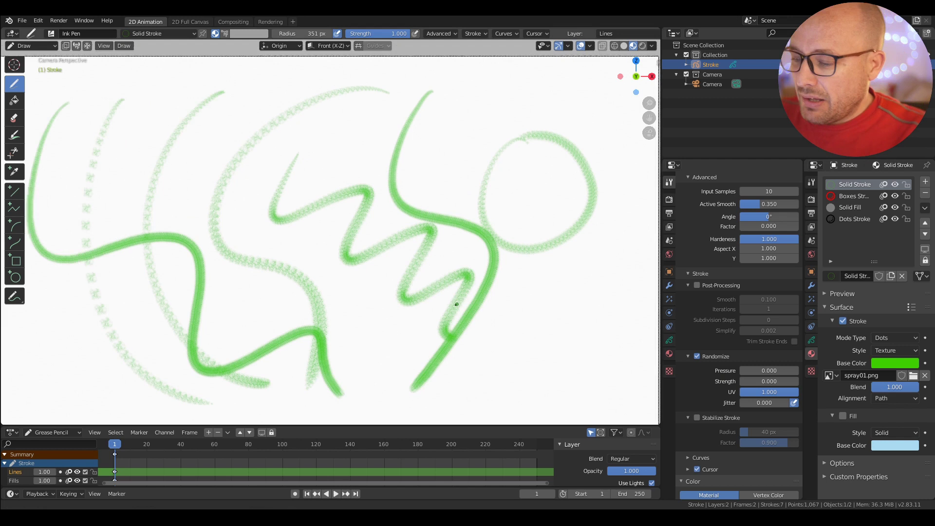
- Set the brush radius to 470 px, UV randomization to 1.000, and draw four thick spray zigzags
key("f")
left_click(530, 141)
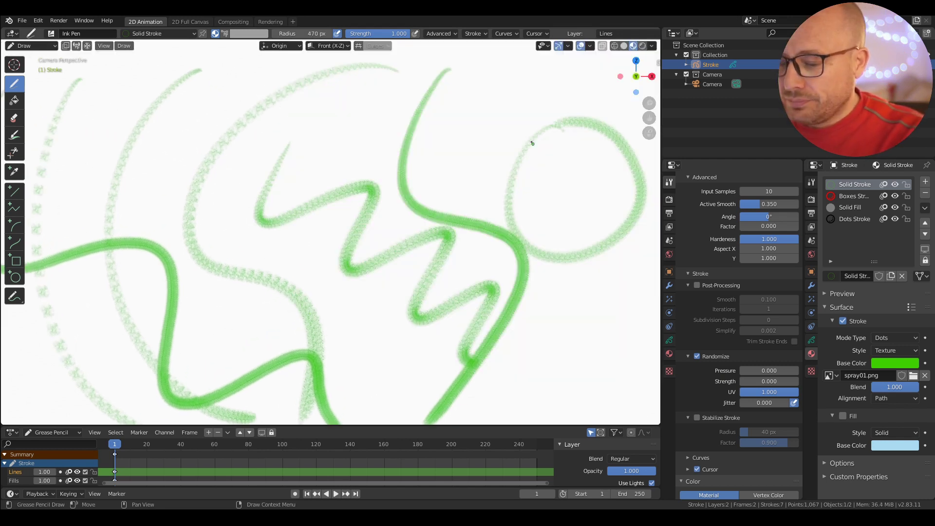
mouse_move(477, 81)
left_mouse_down()
mouse_move(463, 141)
mouse_move(545, 204)
mouse_move(578, 319)
mouse_move(560, 365)
left_mouse_up()
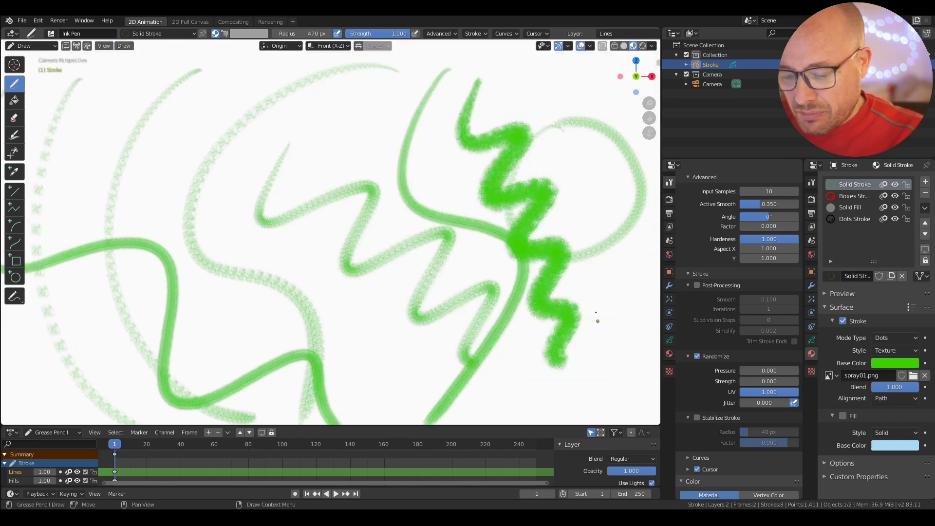
mouse_move(604, 258)
left_mouse_down()
mouse_move(616, 355)
mouse_move(575, 414)
left_mouse_up()
scroll(574, 414, "down", 2, "shift")
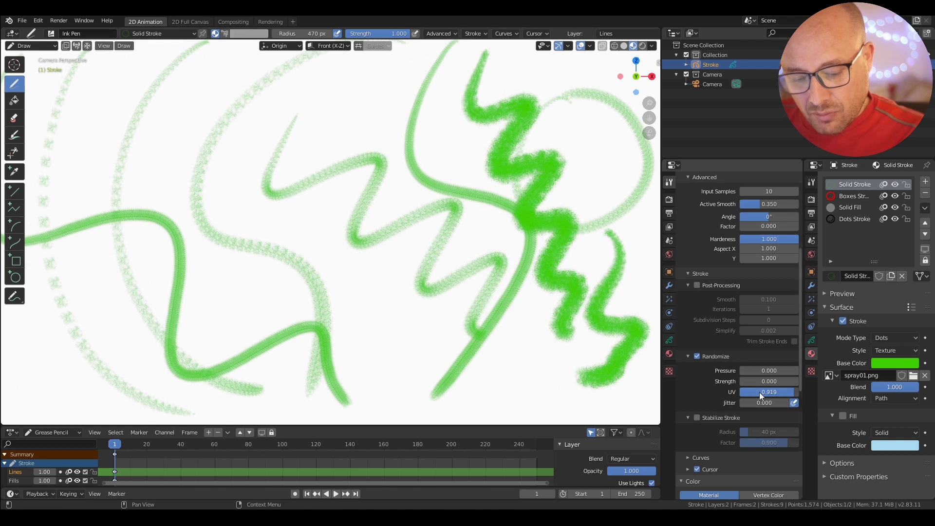
key("BackSpace")
mouse_move(368, 146)
left_mouse_down()
mouse_move(366, 252)
mouse_move(416, 323)
mouse_move(387, 388)
mouse_move(442, 414)
left_mouse_up()
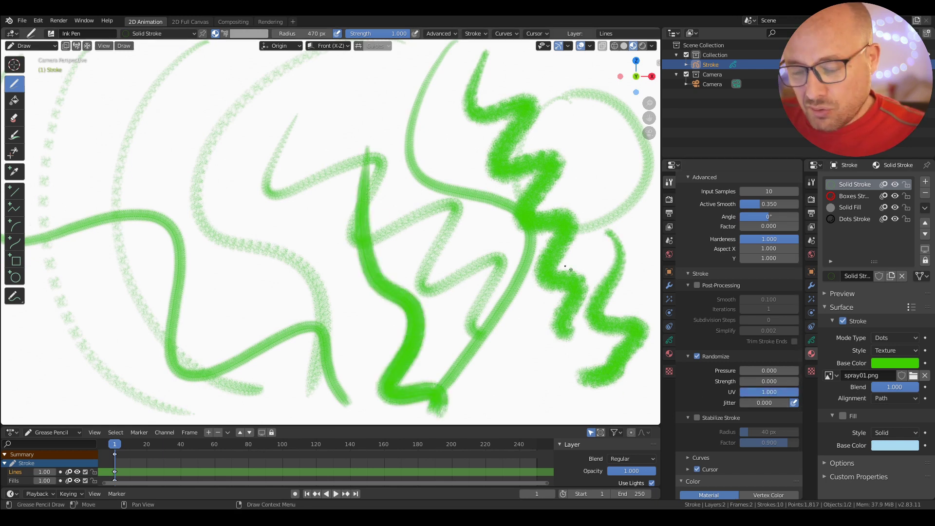
scroll(344, 141, "up", 4)
mouse_move(374, 119)
left_mouse_down()
mouse_move(425, 145)
mouse_move(477, 156)
mouse_move(493, 204)
left_mouse_up()
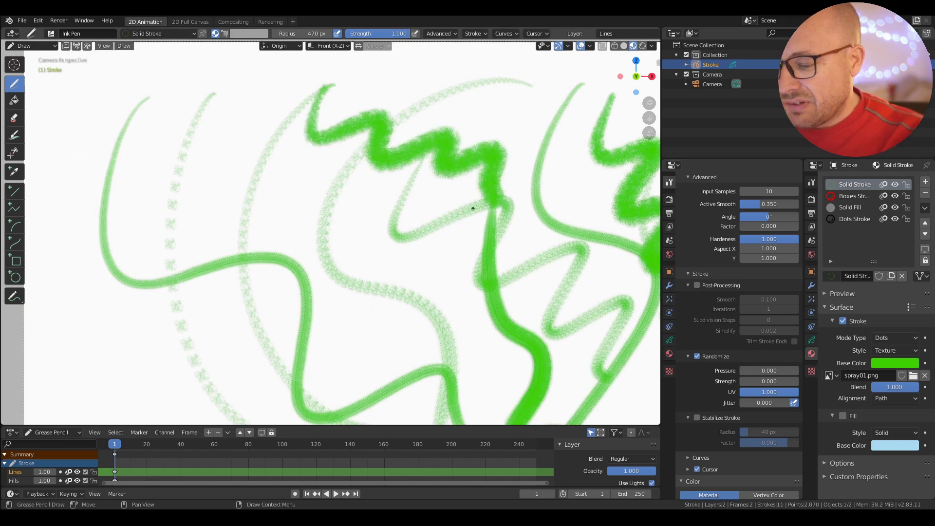
- Change the Solid Stroke base colour to blue and draw a blue zigzag on the left
left_click(892, 363)
left_click_drag(864, 242, 887, 222)
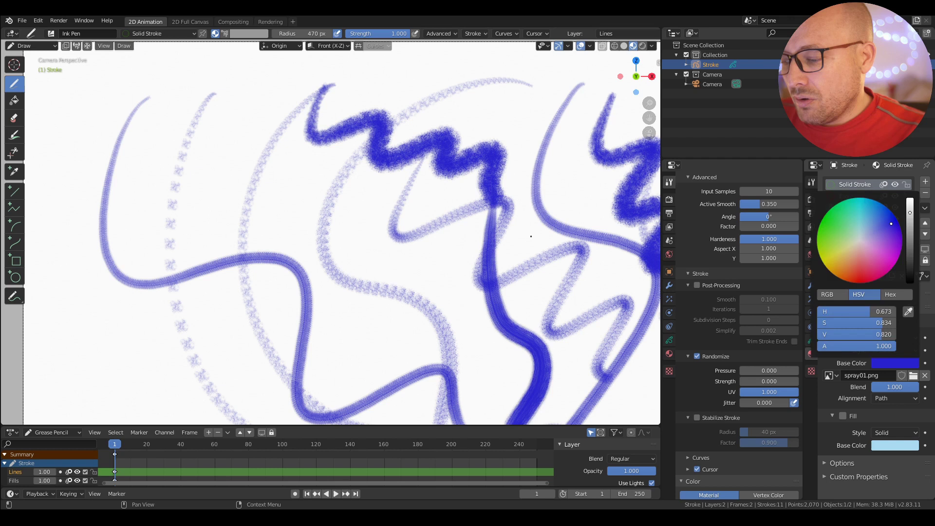
mouse_move(281, 155)
left_mouse_down()
mouse_move(302, 219)
mouse_move(375, 270)
mouse_move(387, 295)
left_mouse_up()
scroll(482, 295, "down", 1)
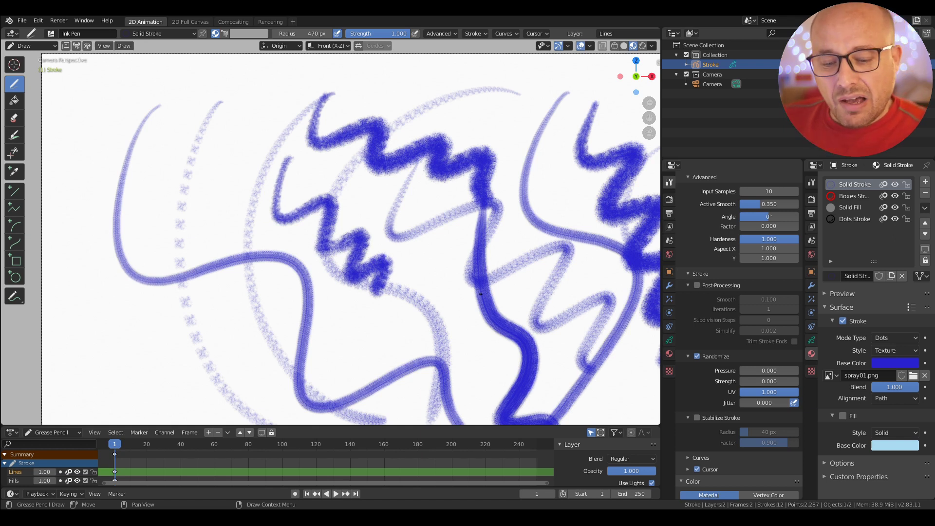
- Pin the Solid Stroke material to the Ink Pen brush in Brush Settings
scroll(763, 228, "up", 7)
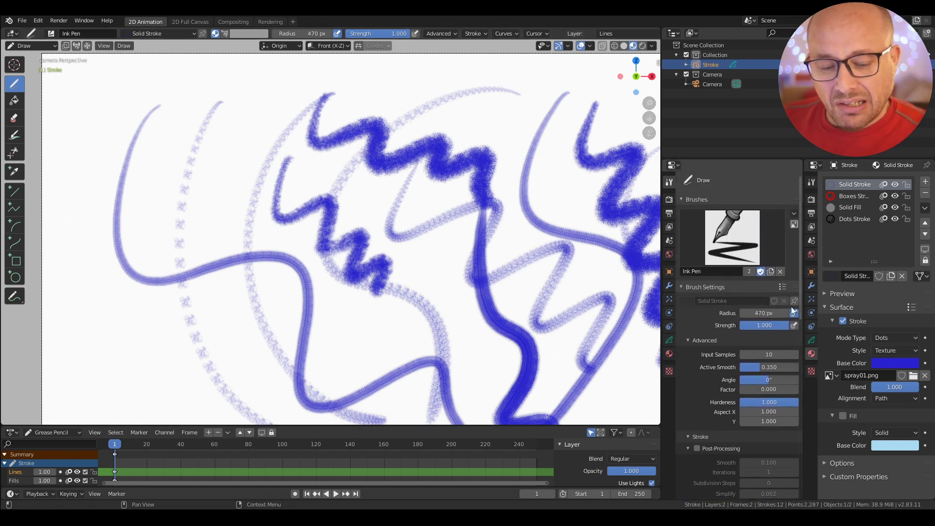
middle_click_drag(785, 313, 789, 294, "ctrl")
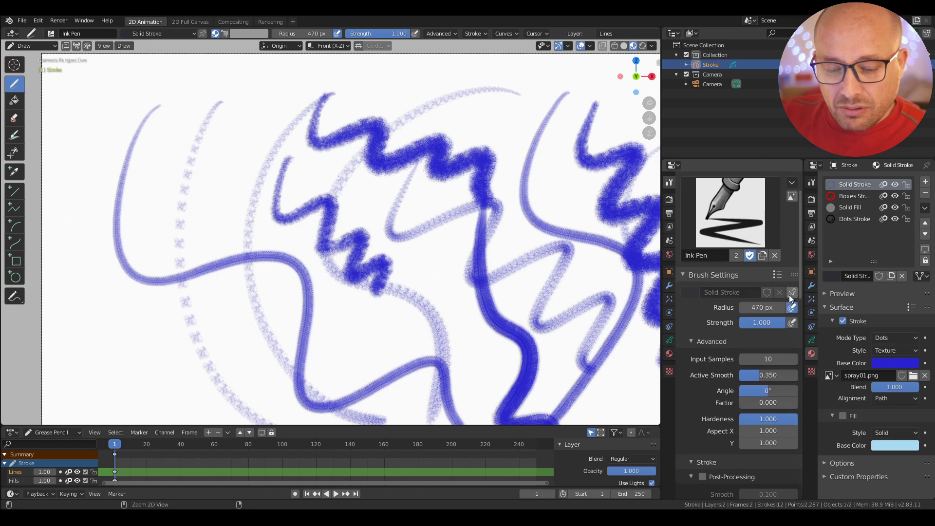
left_click(203, 34)
left_click(158, 33)
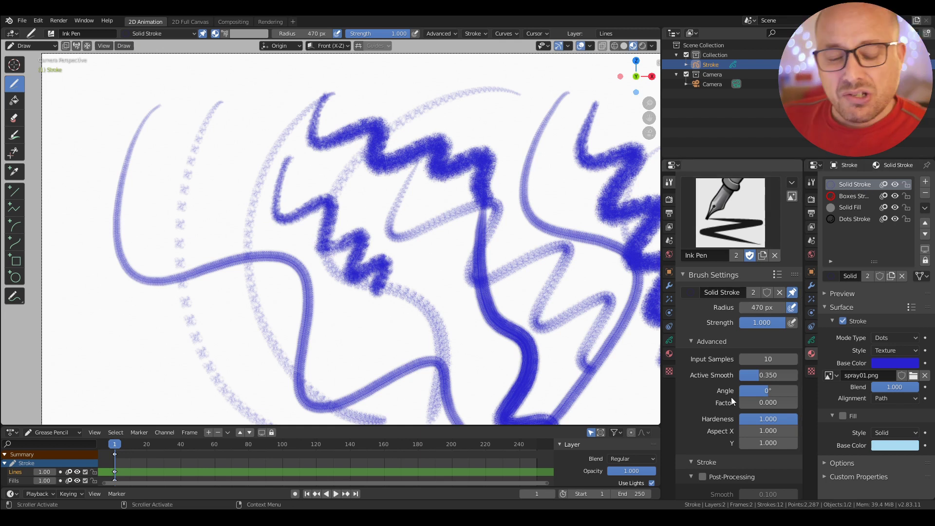
- Draw a red zigzag of squares using the Marker Chisel brush with Boxes Stroke material
left_click(730, 215)
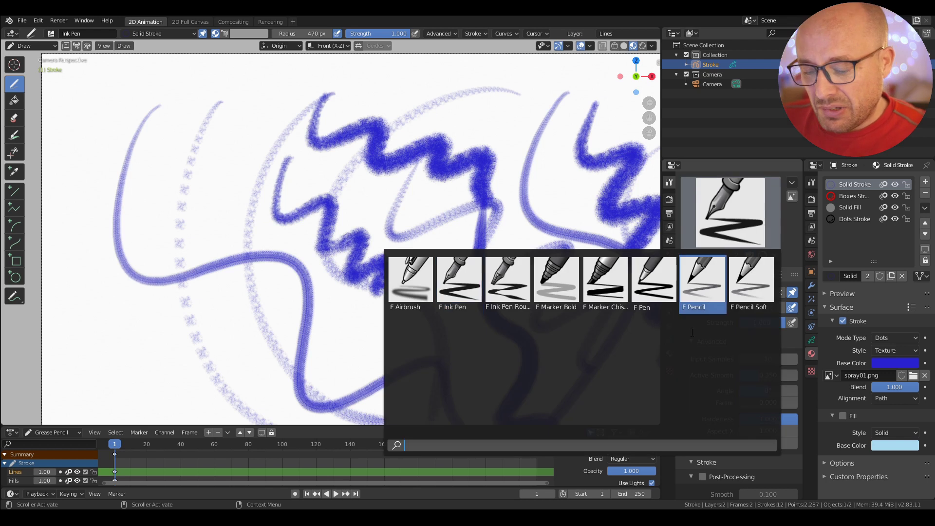
left_click(601, 275)
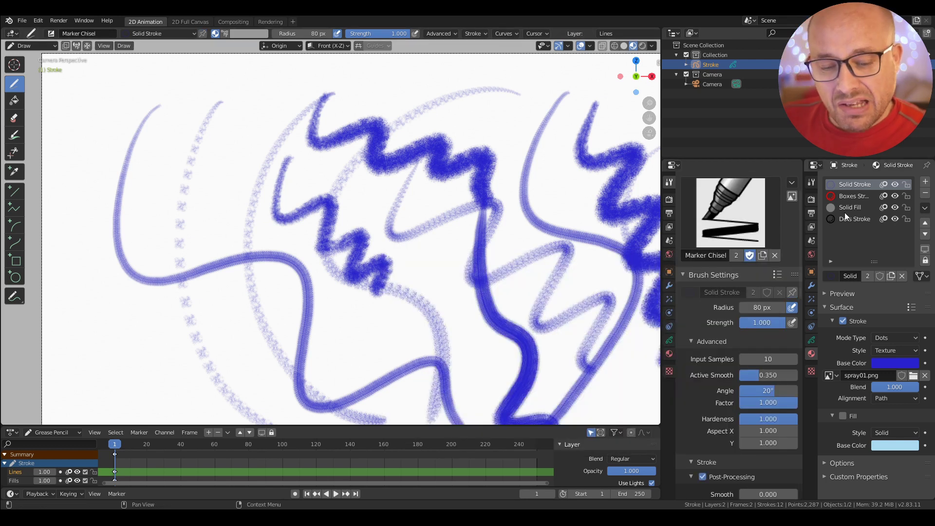
left_click(857, 195)
mouse_move(197, 292)
left_mouse_down()
mouse_move(247, 261)
mouse_move(334, 309)
mouse_move(440, 344)
left_mouse_up()
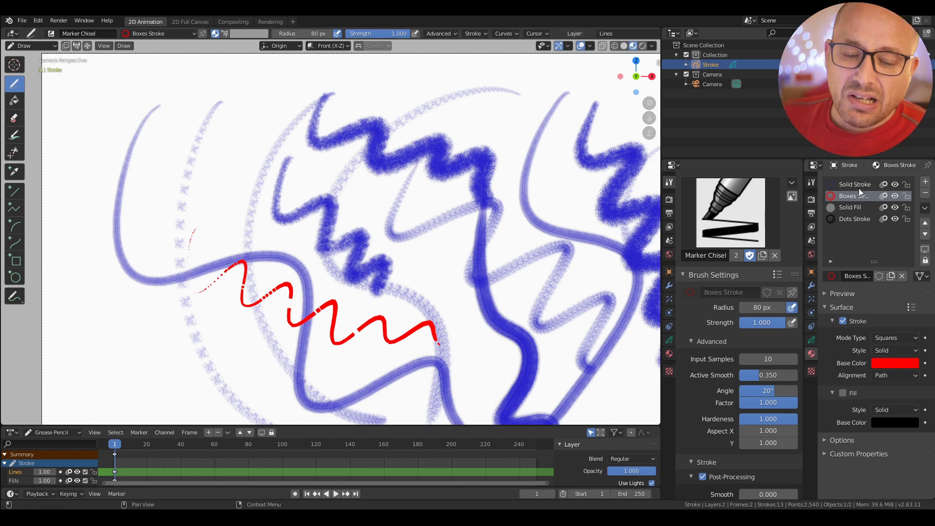
- Return to Ink Pen with Solid Stroke and add thick blue strokes, one over the red wave
left_click(735, 212)
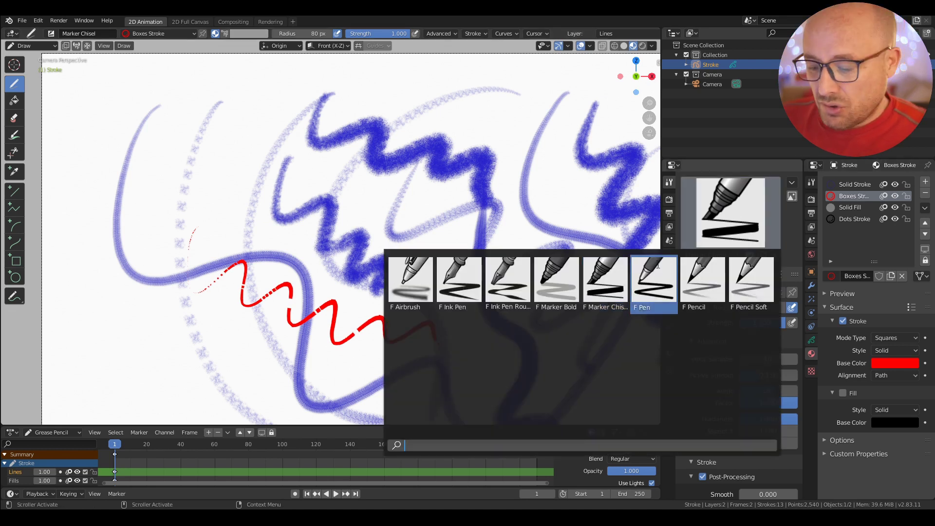
left_click(460, 278)
mouse_move(414, 95)
left_mouse_down()
mouse_move(551, 136)
mouse_move(575, 229)
mouse_move(540, 299)
left_mouse_up()
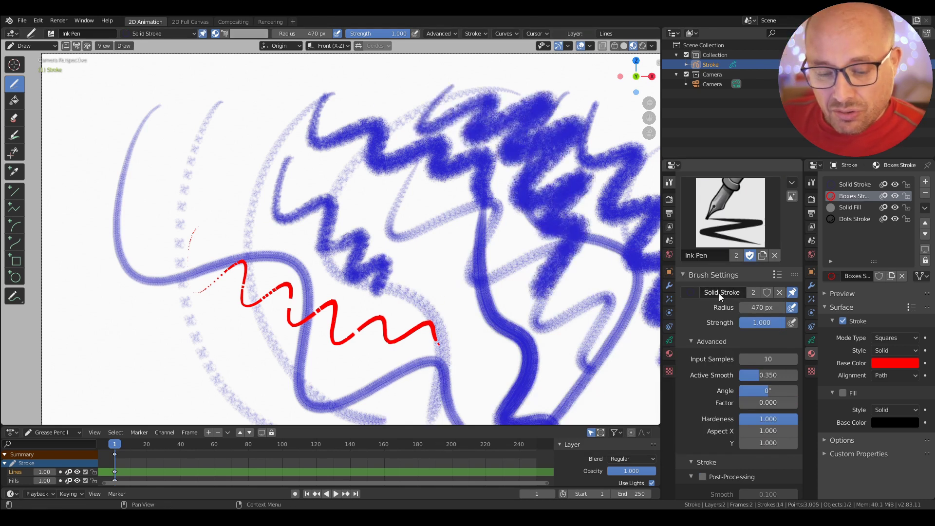
left_click(853, 184)
mouse_move(373, 318)
left_mouse_down()
mouse_move(431, 340)
mouse_move(489, 348)
left_mouse_up()
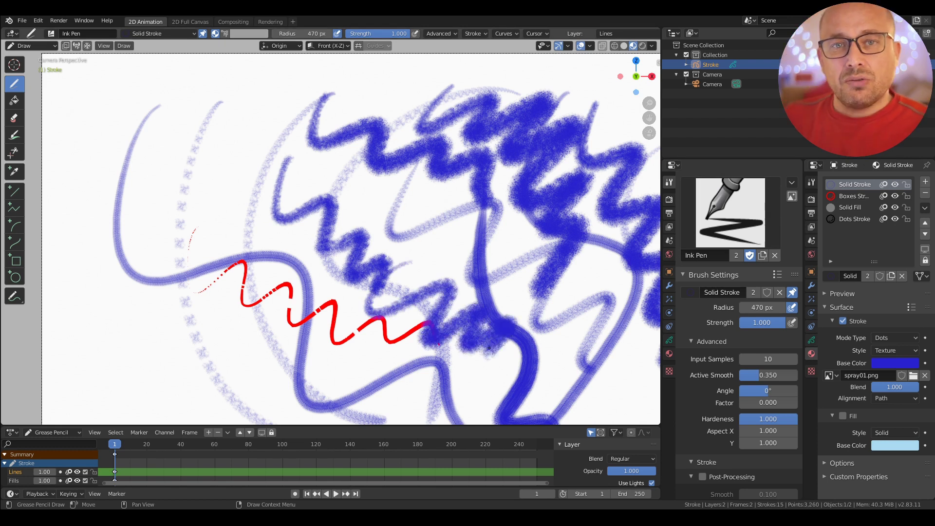